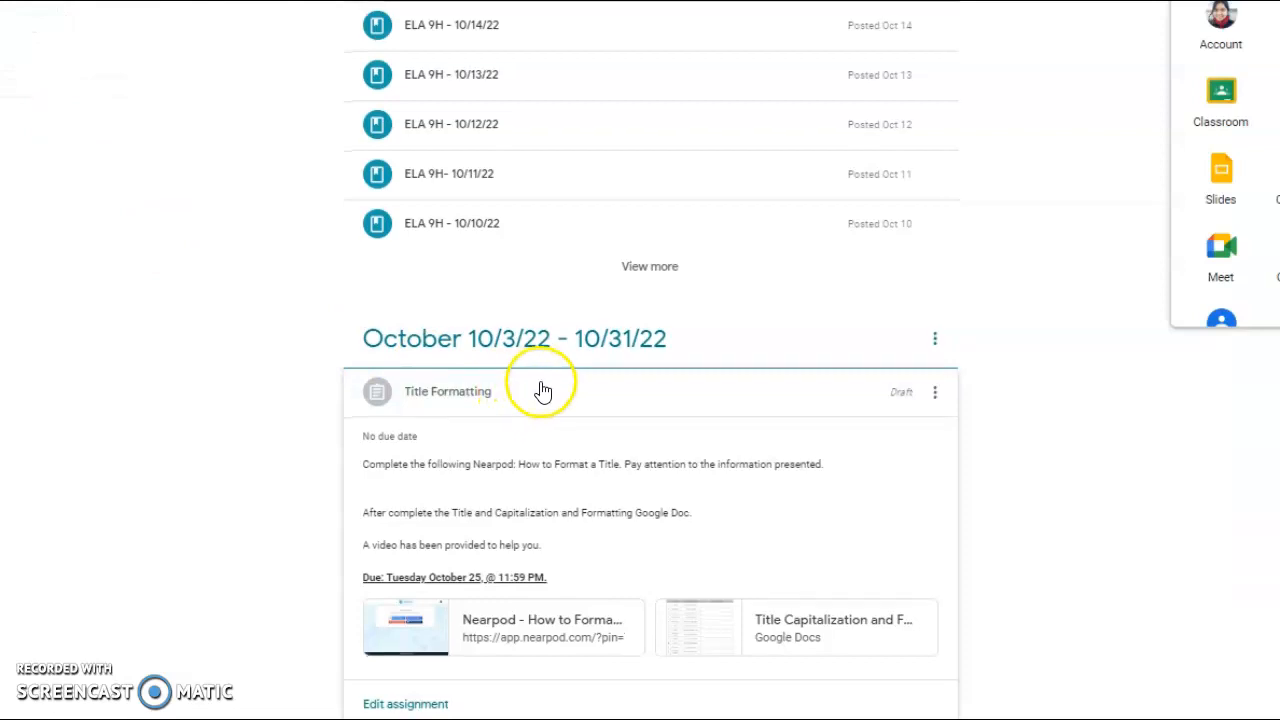
# Step: Open the Title Capitalization and Formatting practice document from the Title Formatting assignment, at the poem row of its table
pyautogui.click(730, 535)
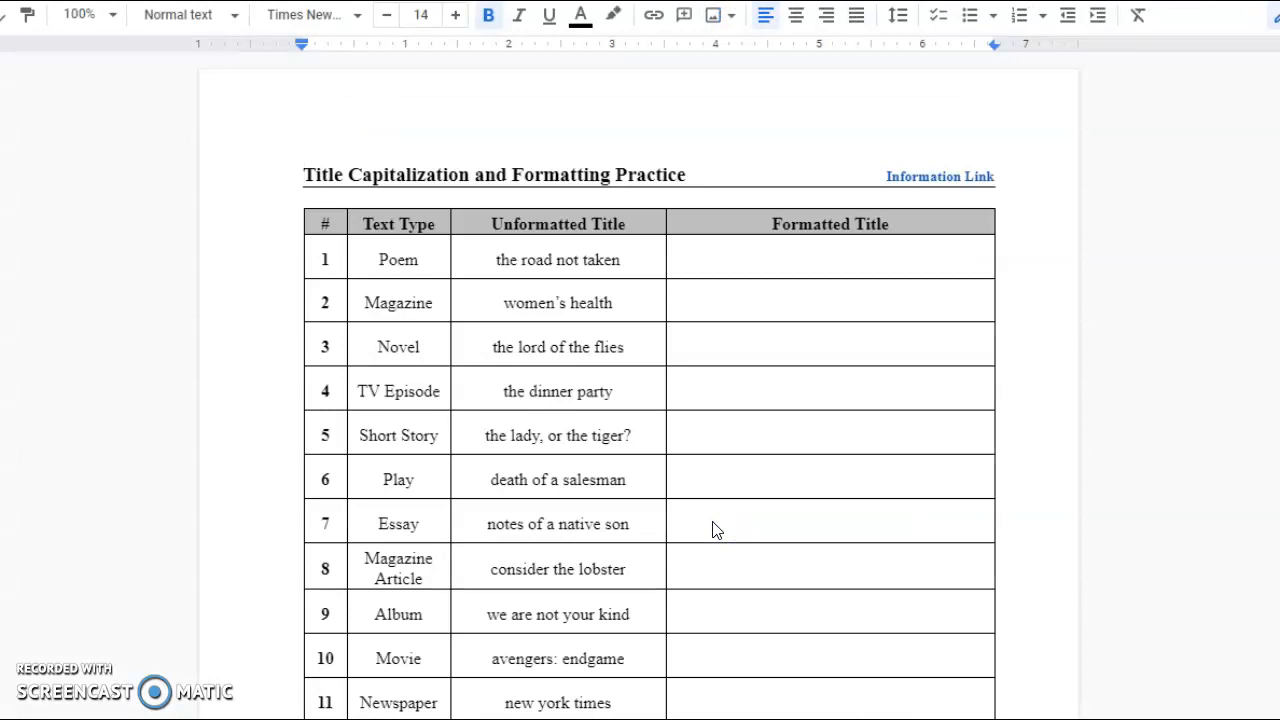
pyautogui.click(780, 262)
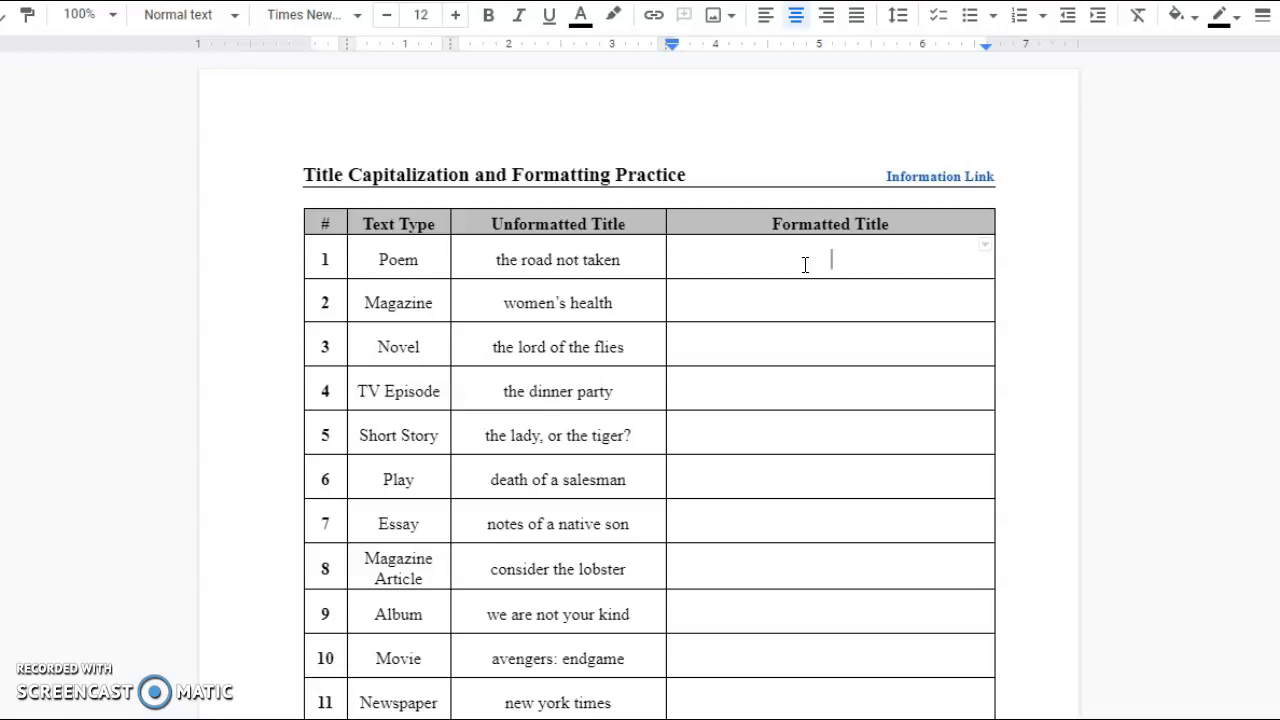
pyautogui.click(420, 260)
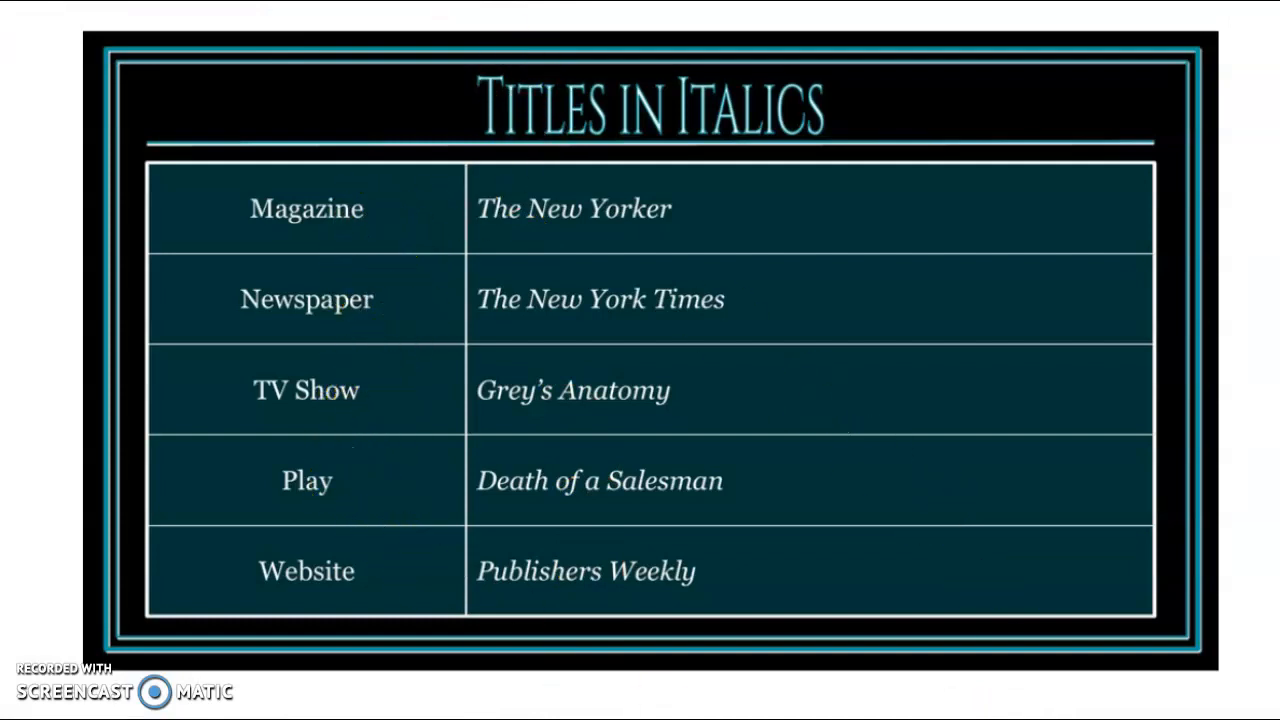
# Step: Look up the poem rule in the title formatting slides and enter “The Road Not Taken” in quotation marks as row 1's formatted title
pyautogui.press('Right')
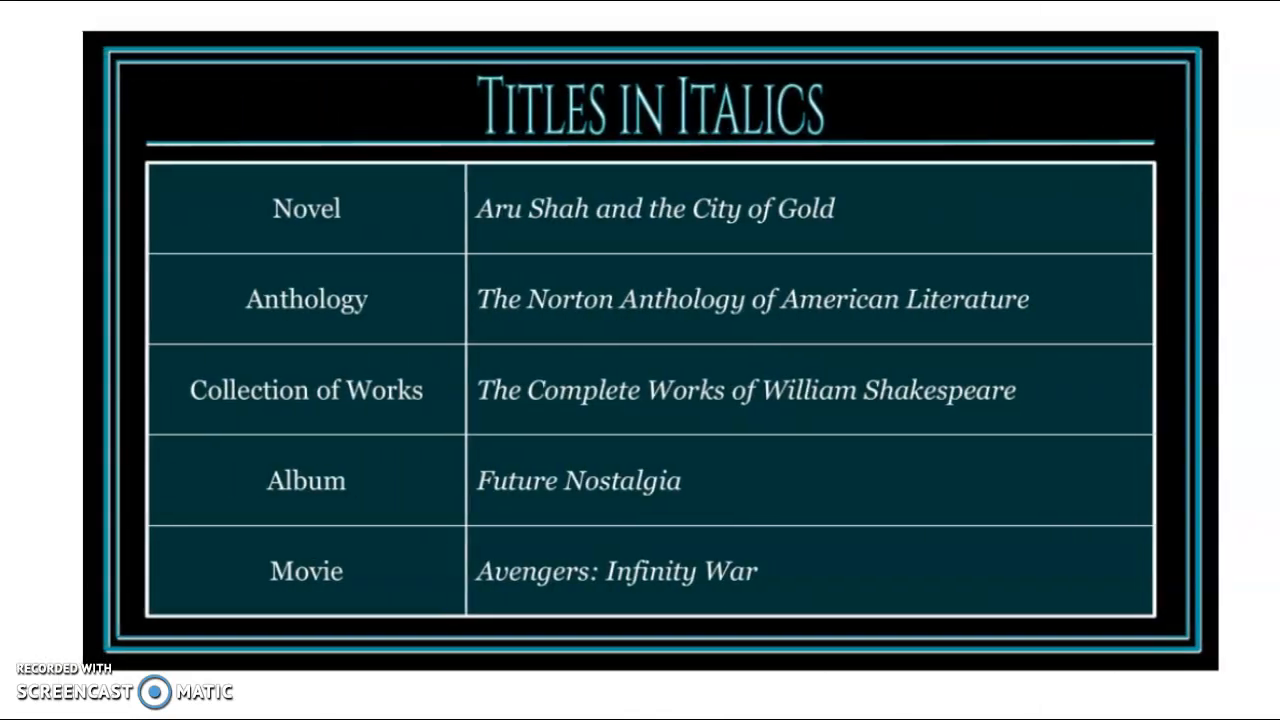
pyautogui.press('Left')
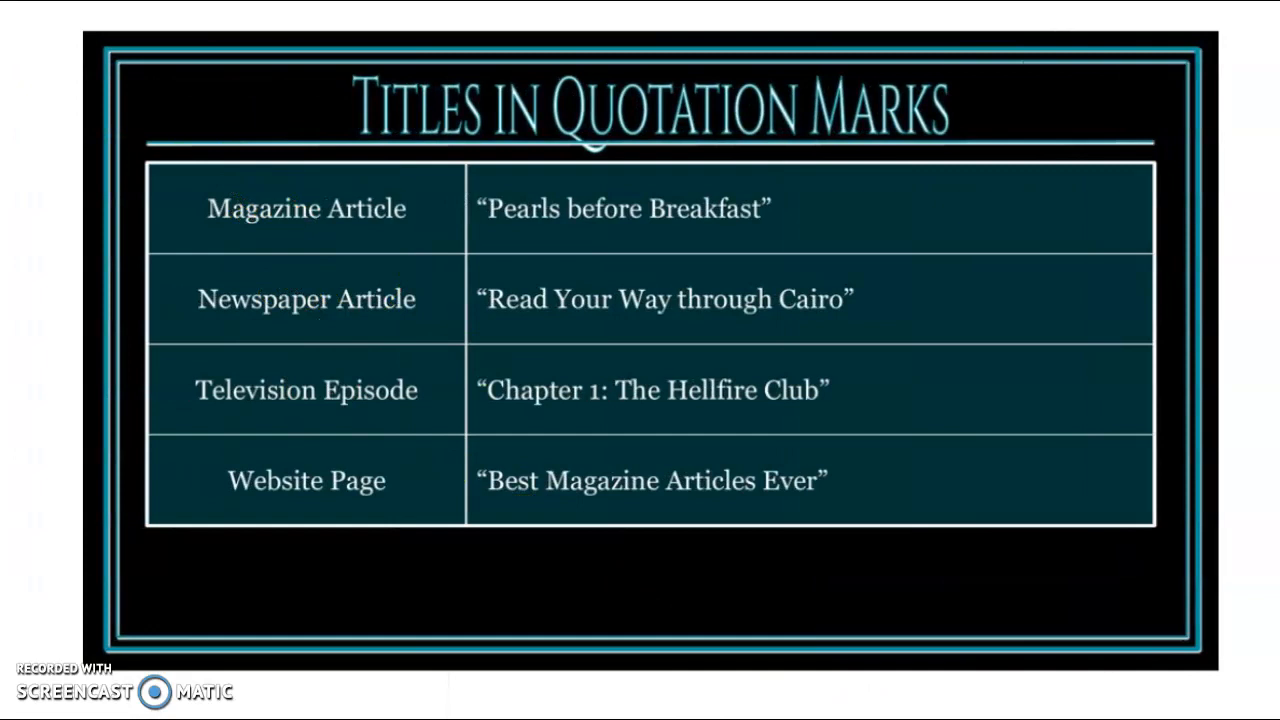
pyautogui.press('Left')
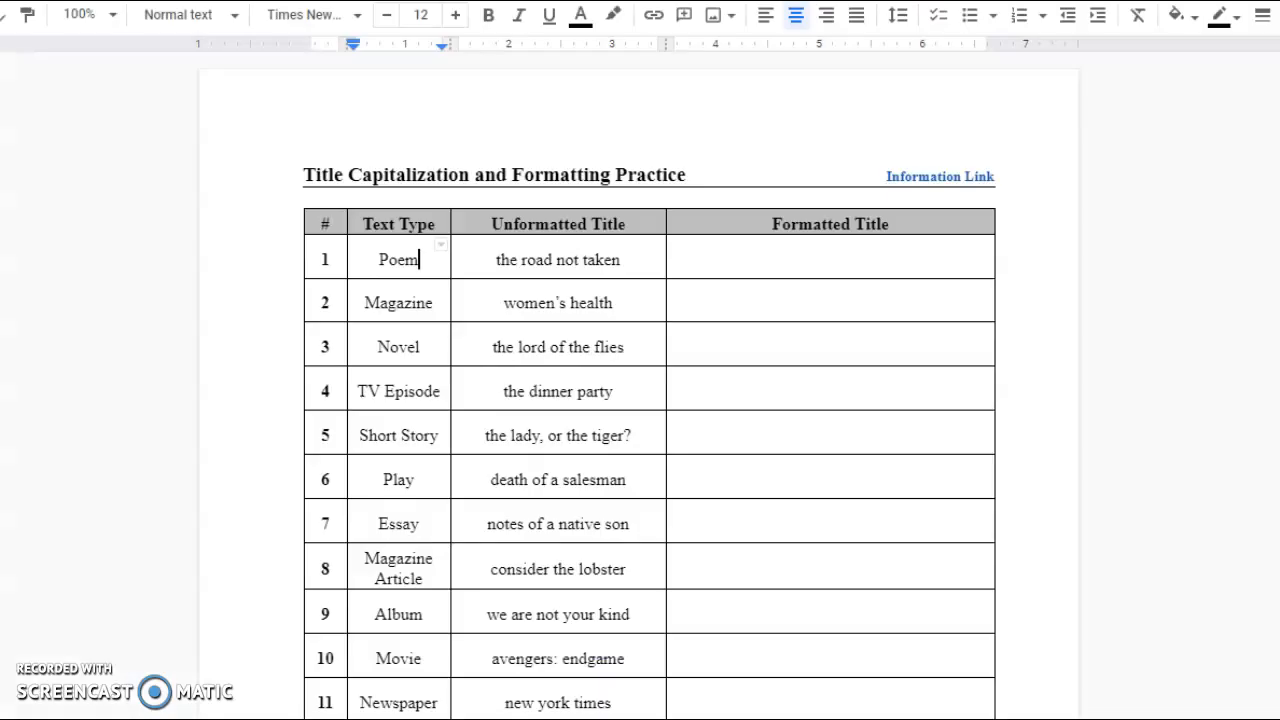
pyautogui.click(766, 250)
pyautogui.write('"')
pyautogui.write('The ')
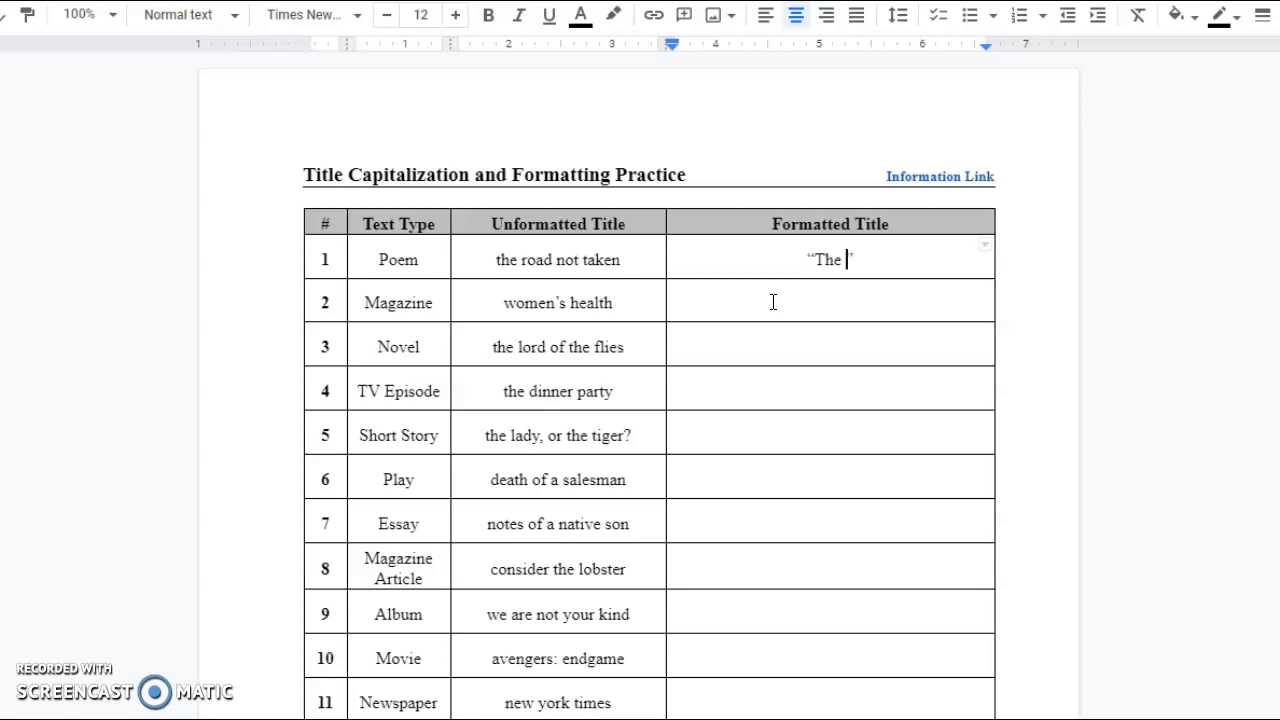
pyautogui.write('Road')
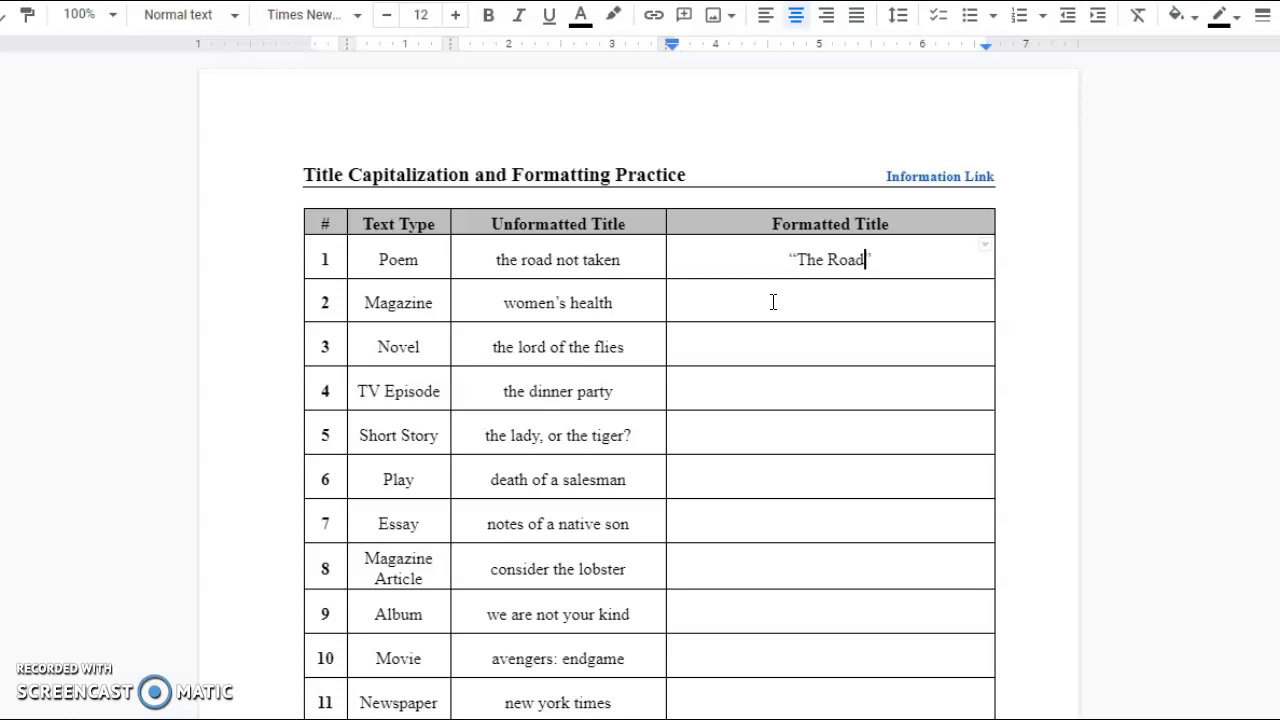
pyautogui.write(' Not')
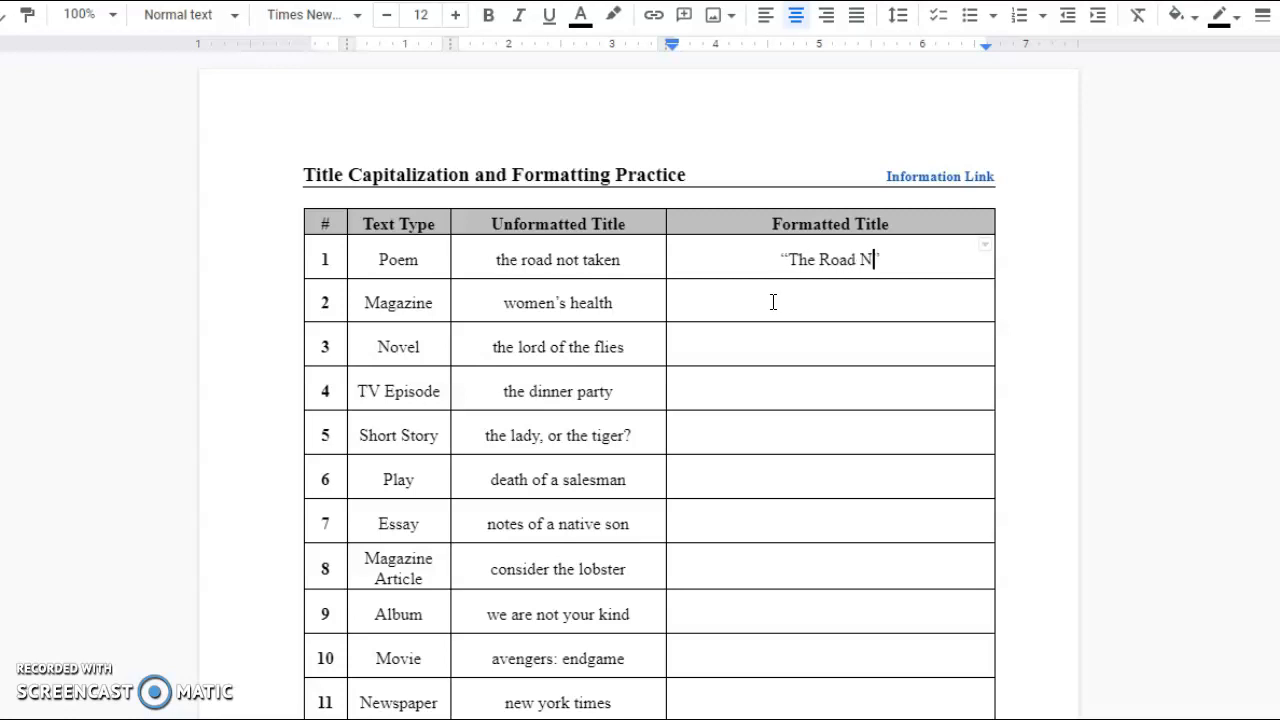
pyautogui.write(' Take')
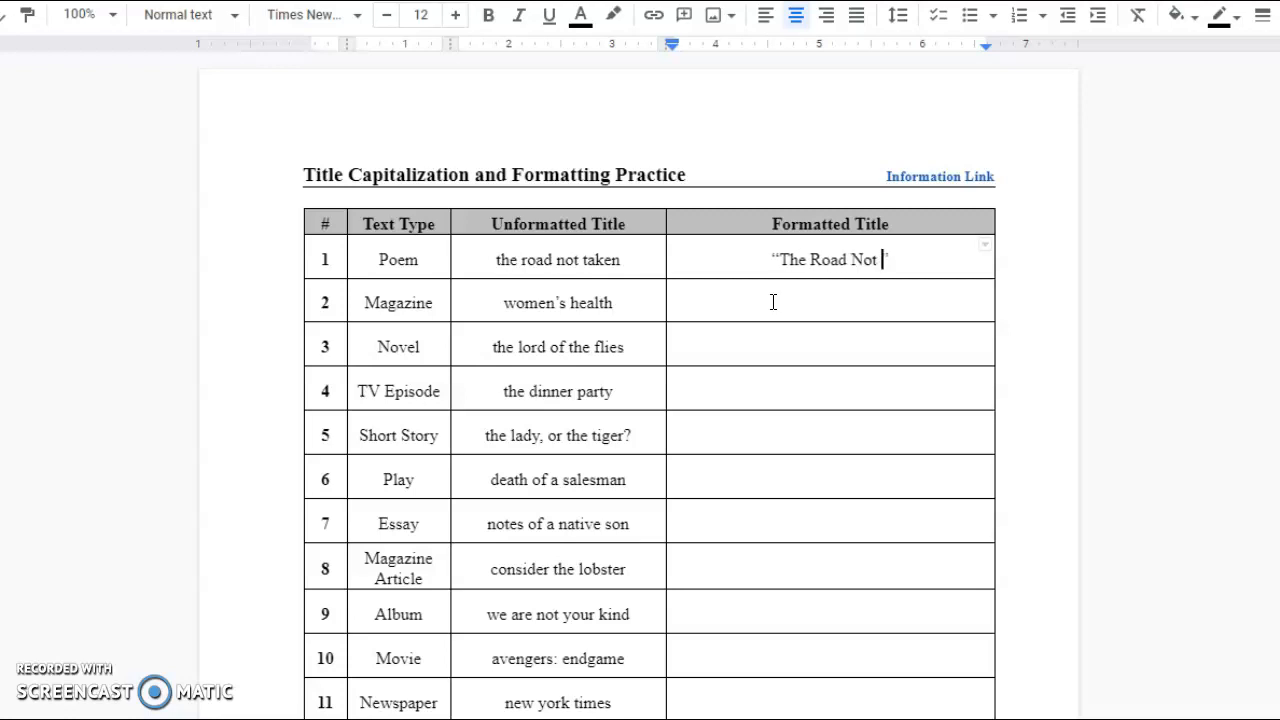
pyautogui.write('m')
pyautogui.press('BackSpace')
pyautogui.write('n')
# Step: Look up the magazine rule in the title formatting slides and enter Women's Health in italics as row 2's formatted title
pyautogui.click(772, 307)
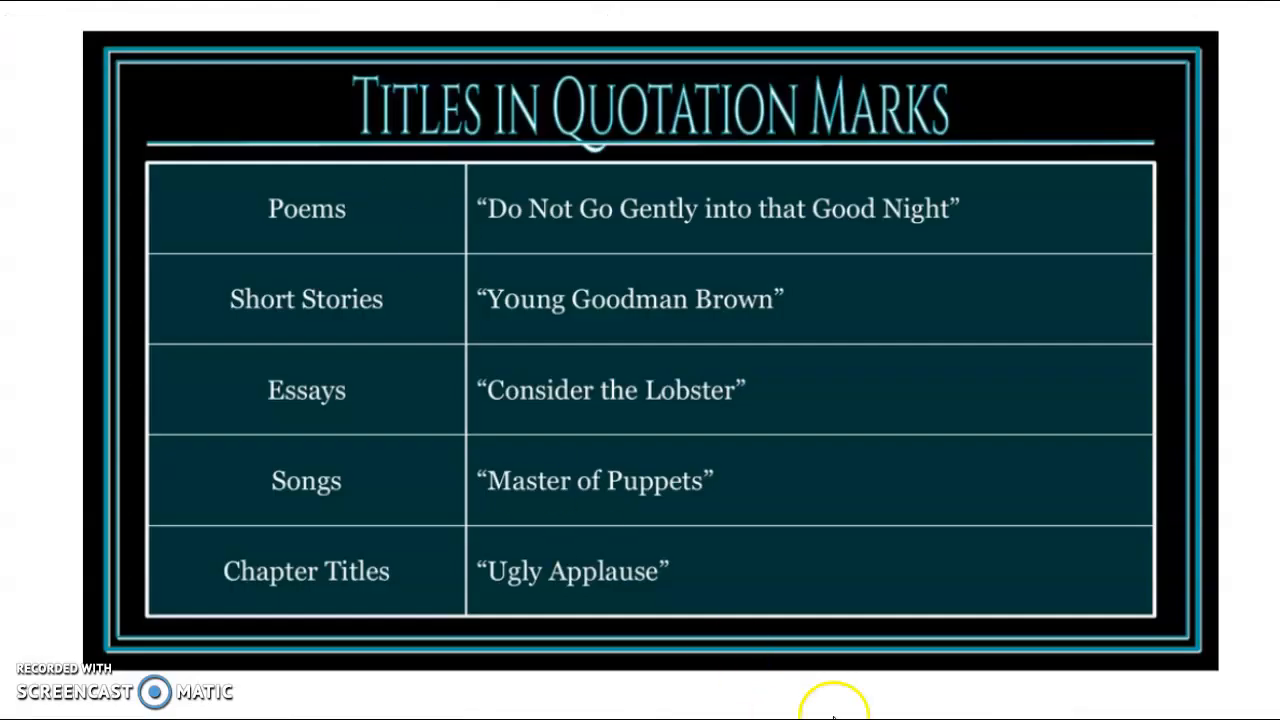
pyautogui.press('Right')
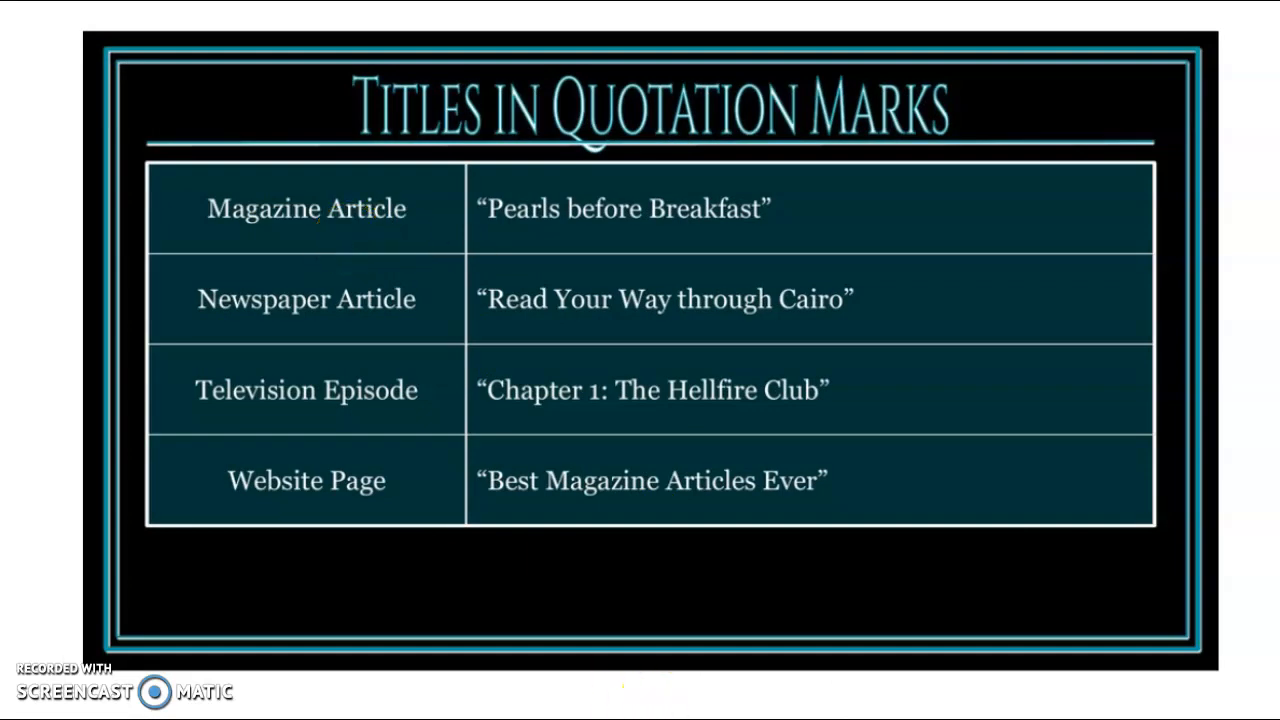
pyautogui.press('Right')
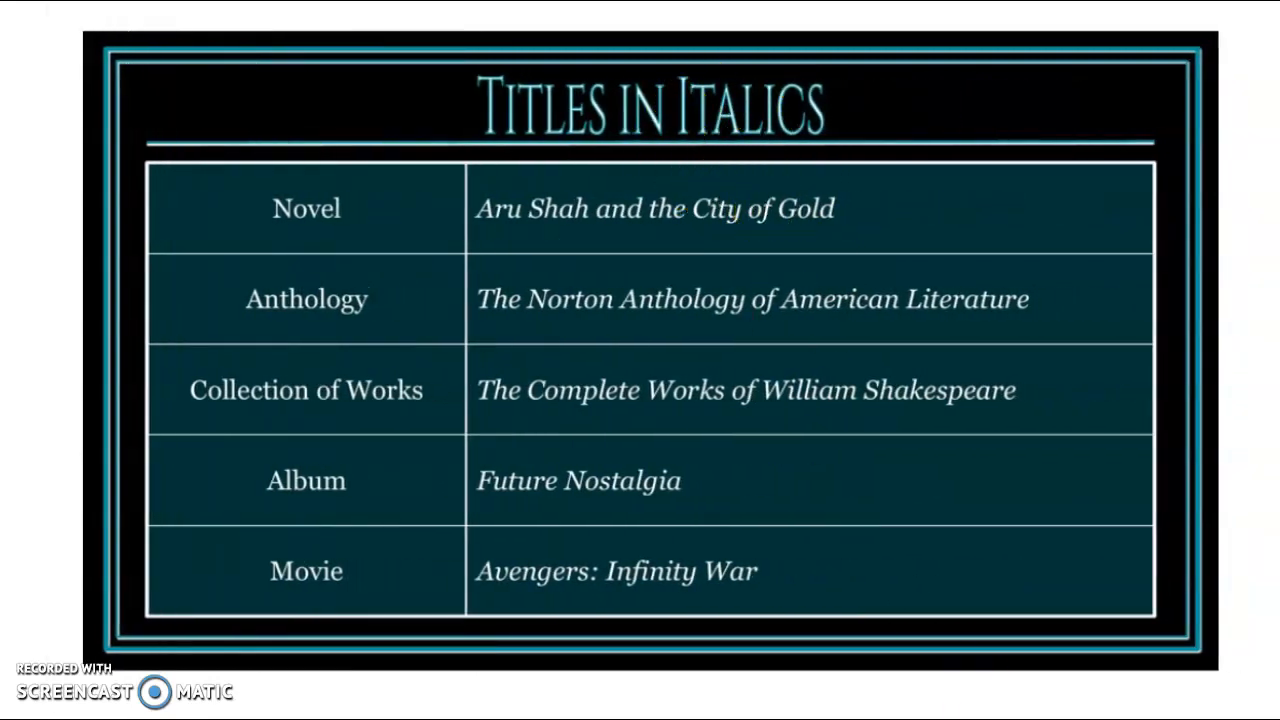
pyautogui.press('Right')
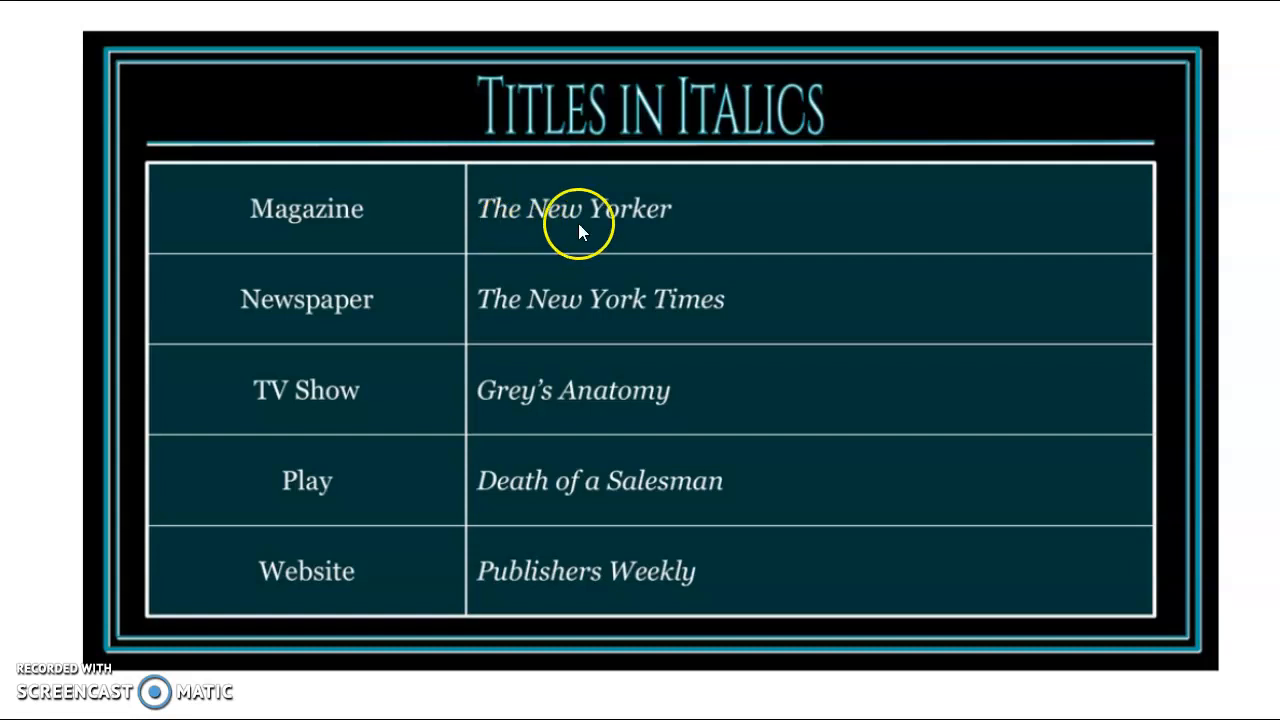
pyautogui.hotkey('alt', 'Tab')
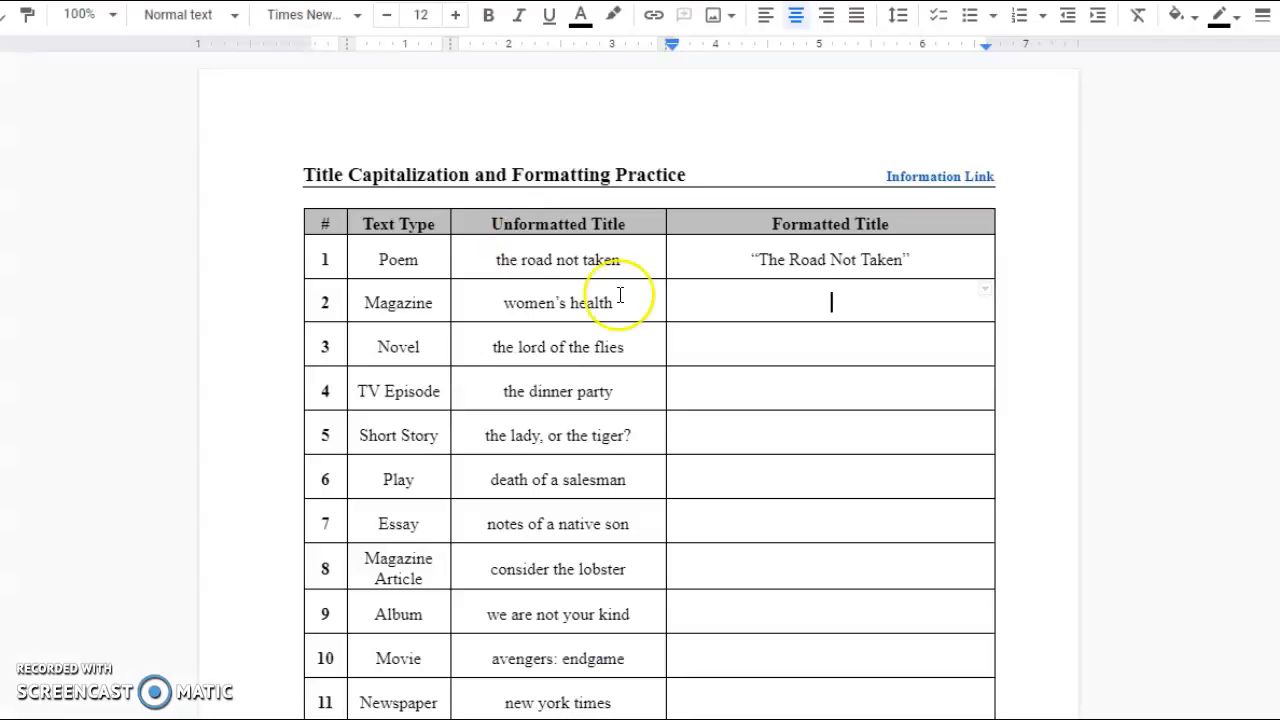
pyautogui.click(522, 20)
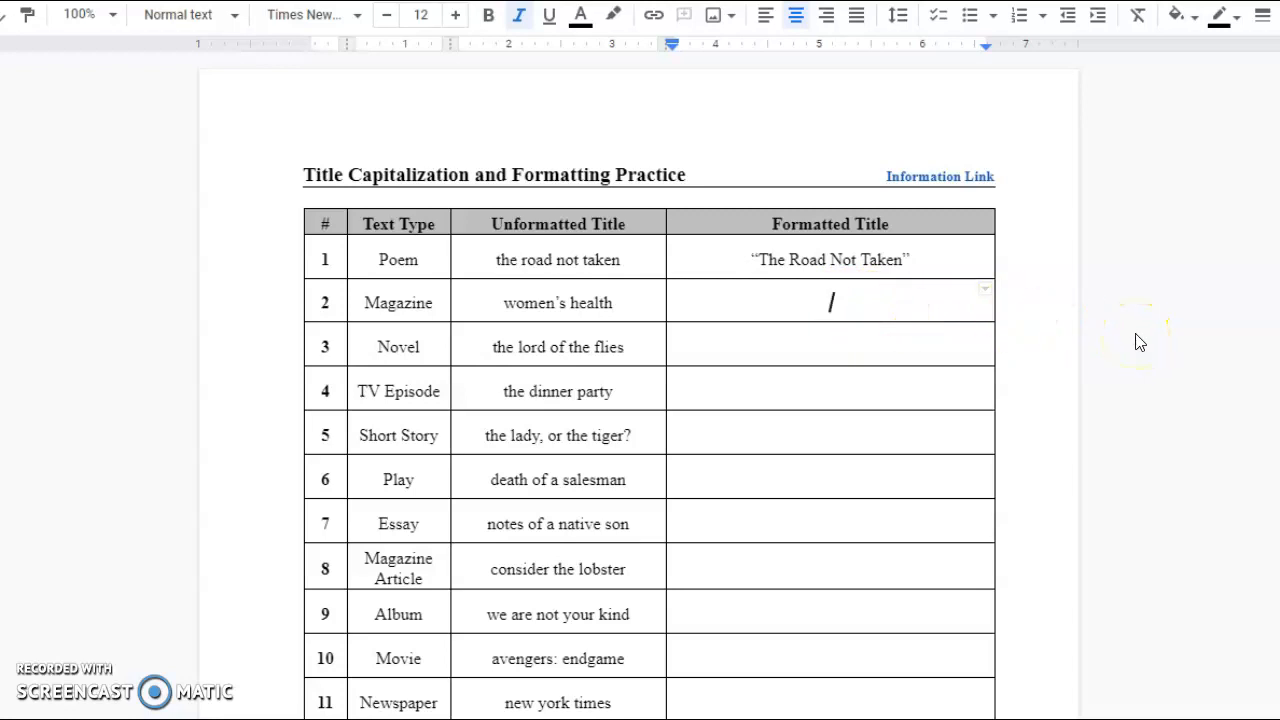
pyautogui.write("Women's")
pyautogui.write('Health')
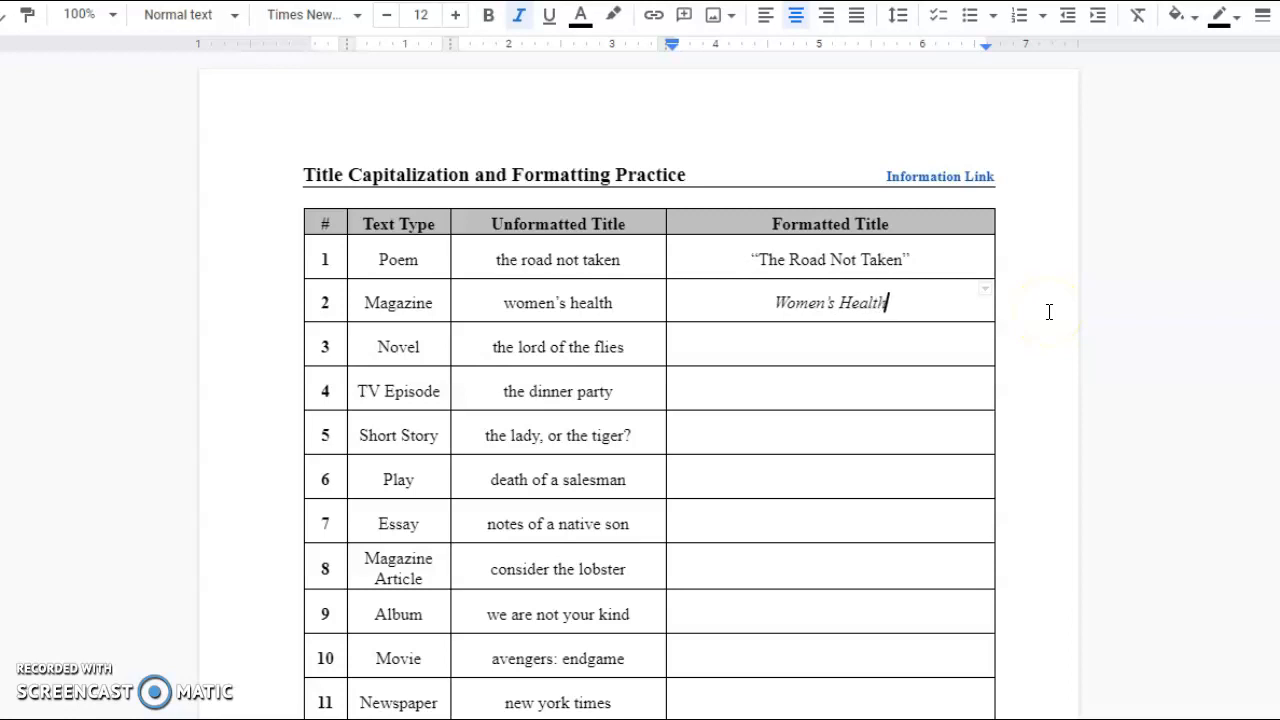
# Step: Enter The Lord of the Flies in italics as the formatted title of the novel in row 3
pyautogui.click(916, 340)
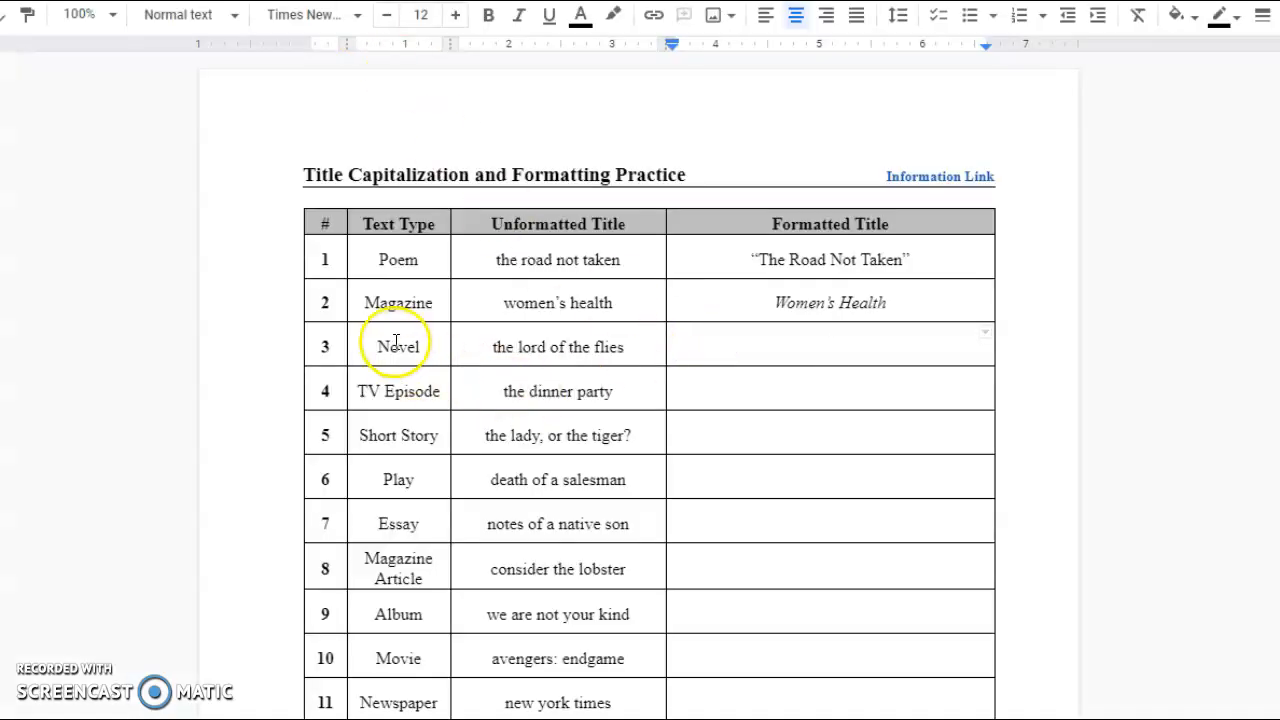
pyautogui.click(519, 16)
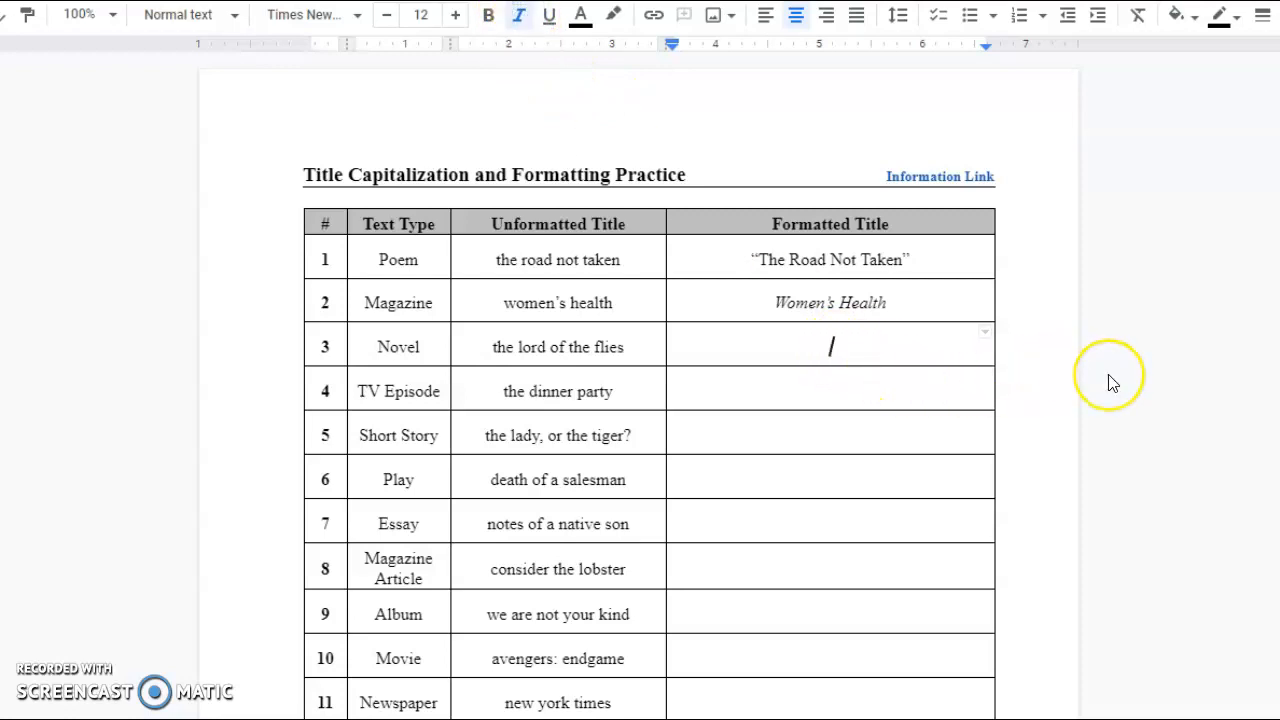
pyautogui.write('The')
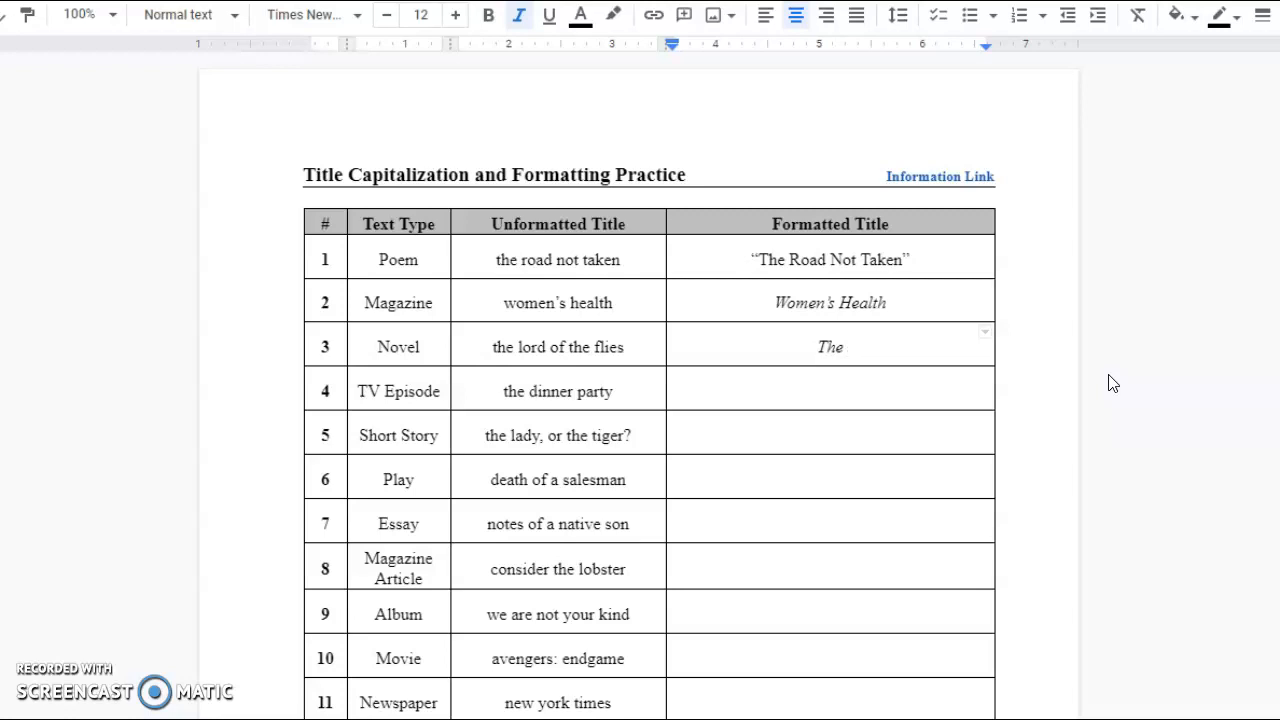
pyautogui.write('Lord of the')
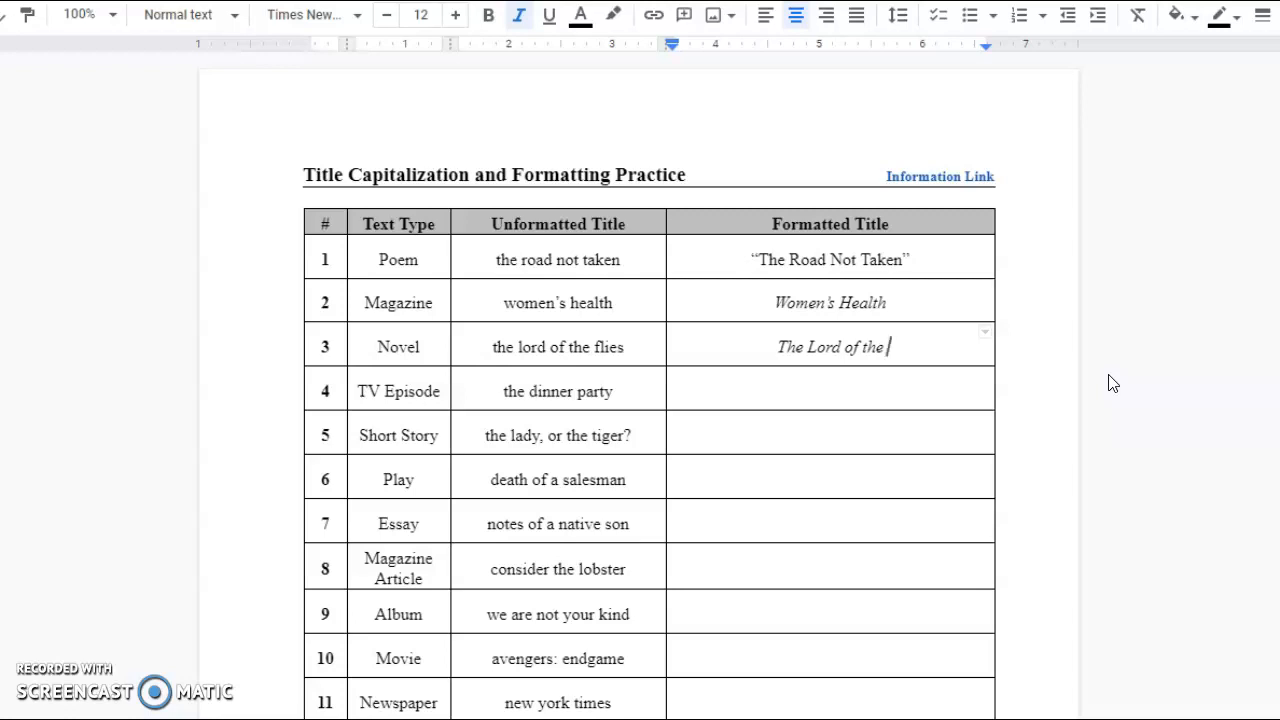
pyautogui.write('Flirs')
pyautogui.press('BackSpace')
pyautogui.press('BackSpace')
pyautogui.press('BackSpace')
pyautogui.write('ies')
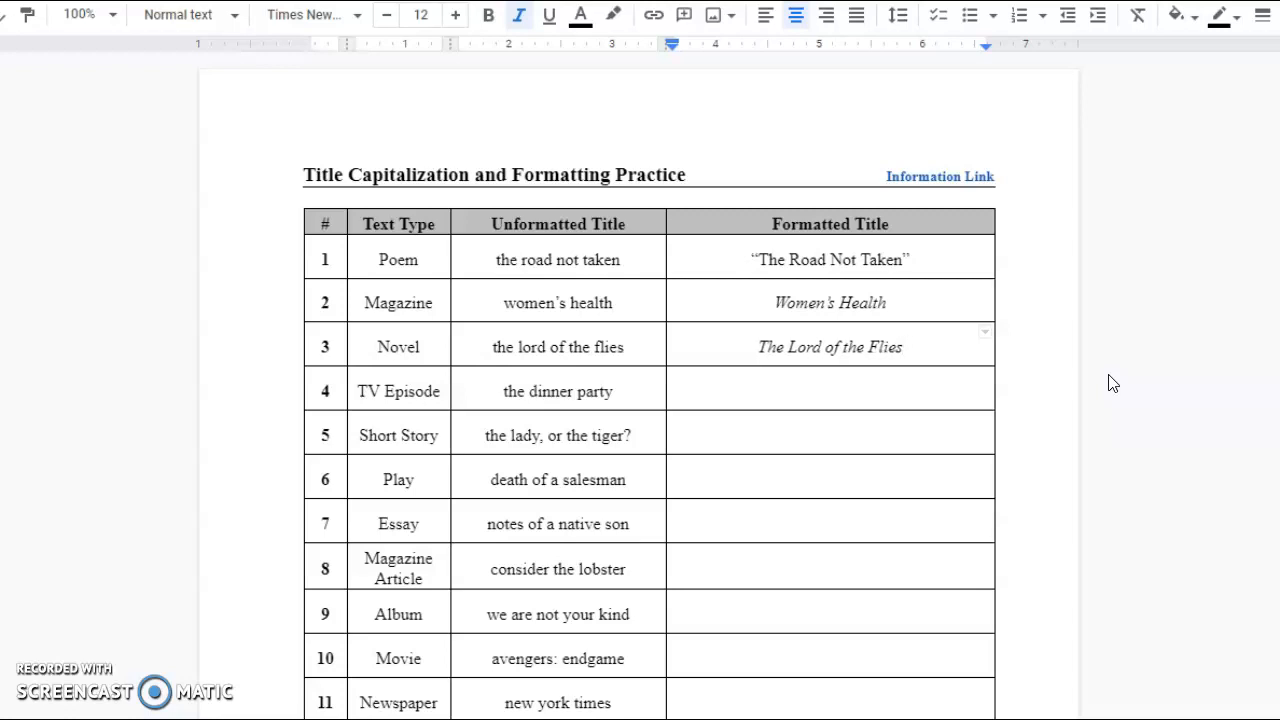
# Step: Look over the remaining rows of the practice table and switch to the Monday October 24th agenda slides
pyautogui.click(862, 397)
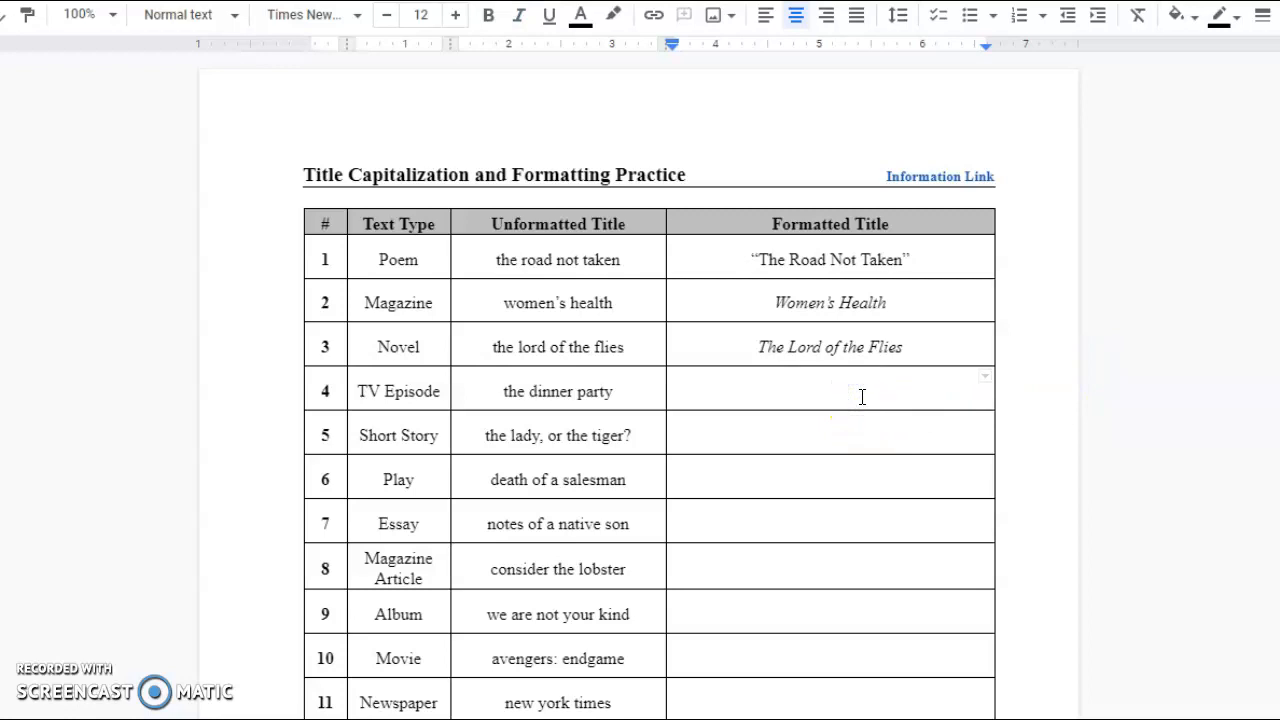
pyautogui.scroll(-3, 749, 380)
pyautogui.scroll(3, 749, 391)
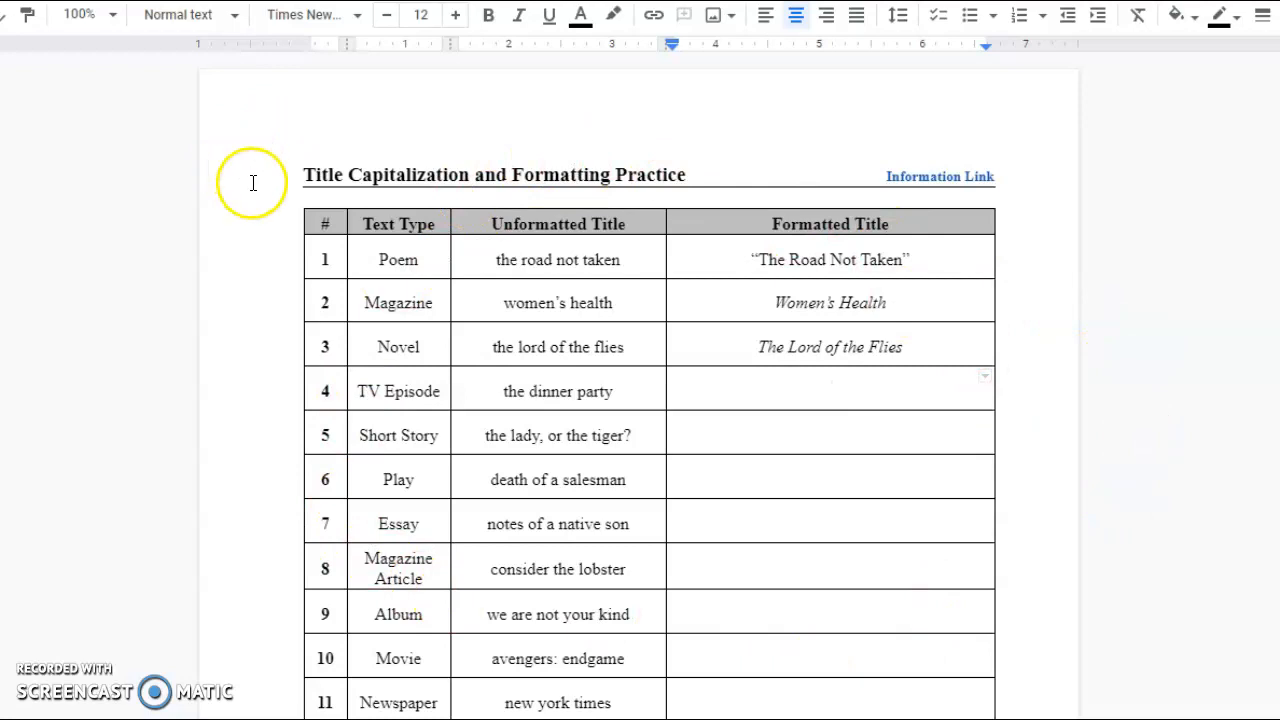
pyautogui.hotkey('ctrl', 'Tab')
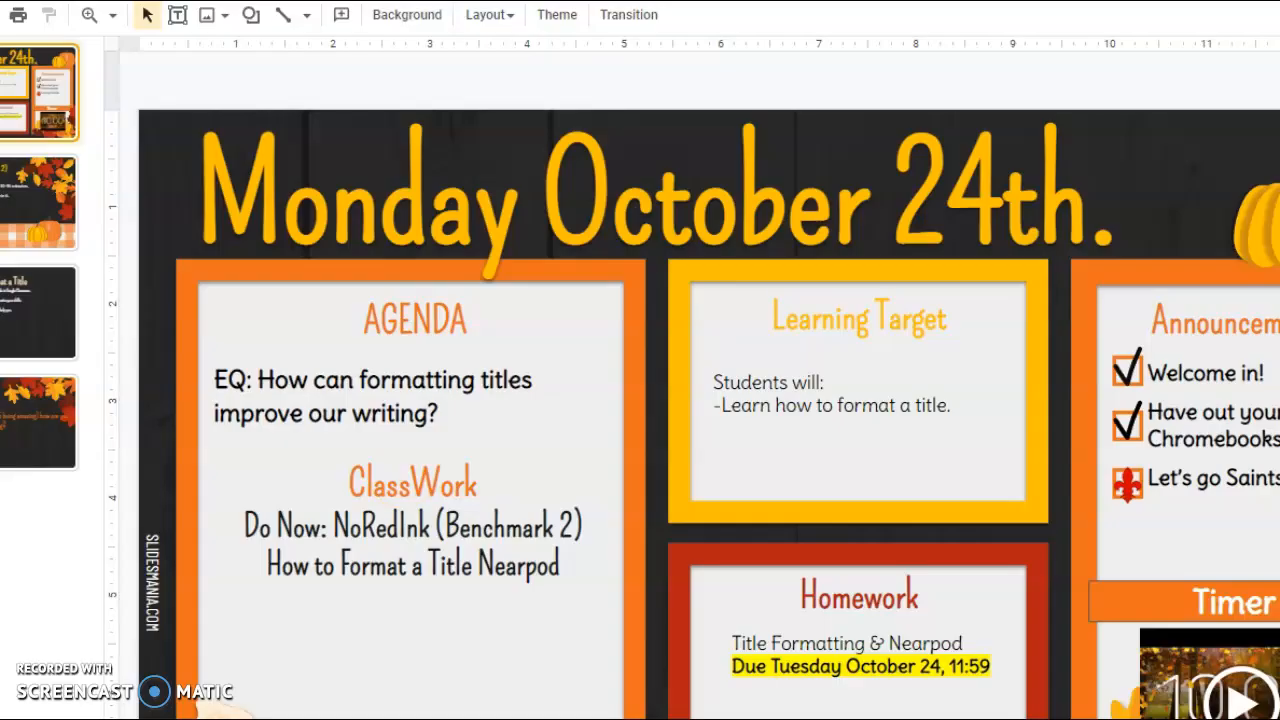